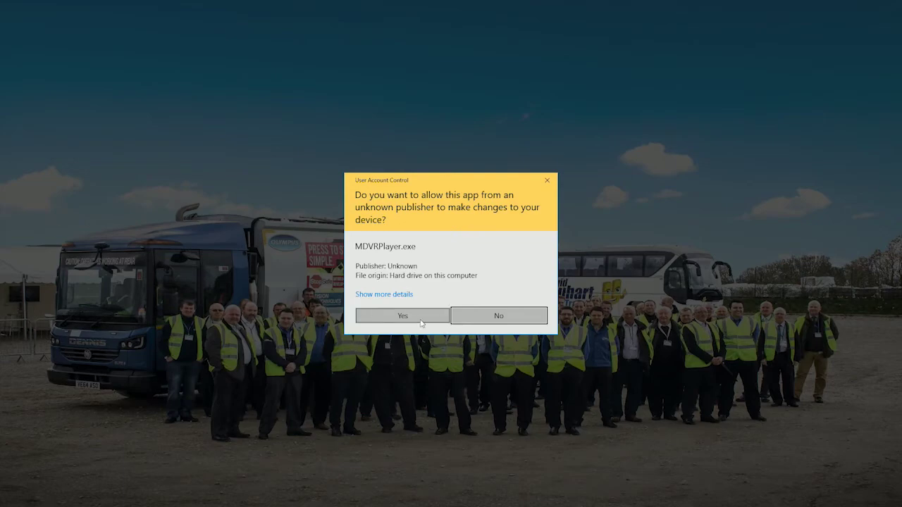
Step: Approve the UAC prompt and log in to MDVRPlayer as admin
left_click(374, 314)
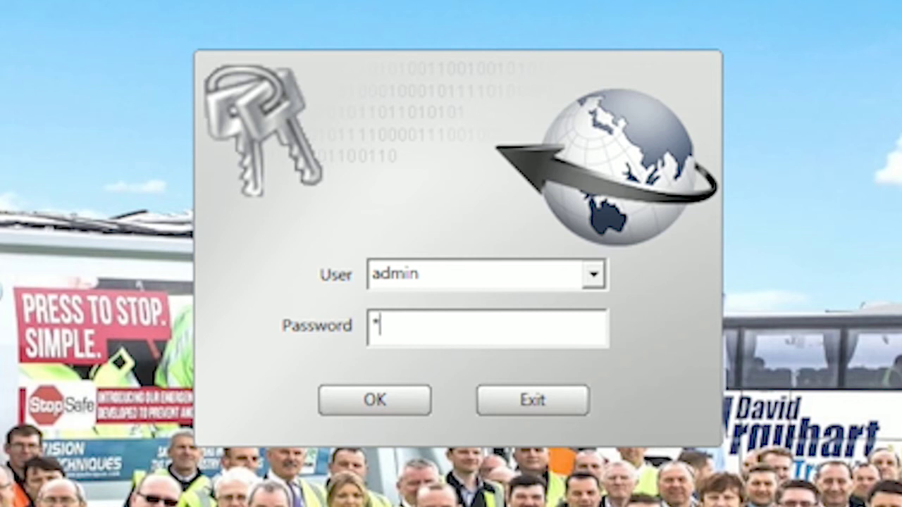
left_click(404, 407)
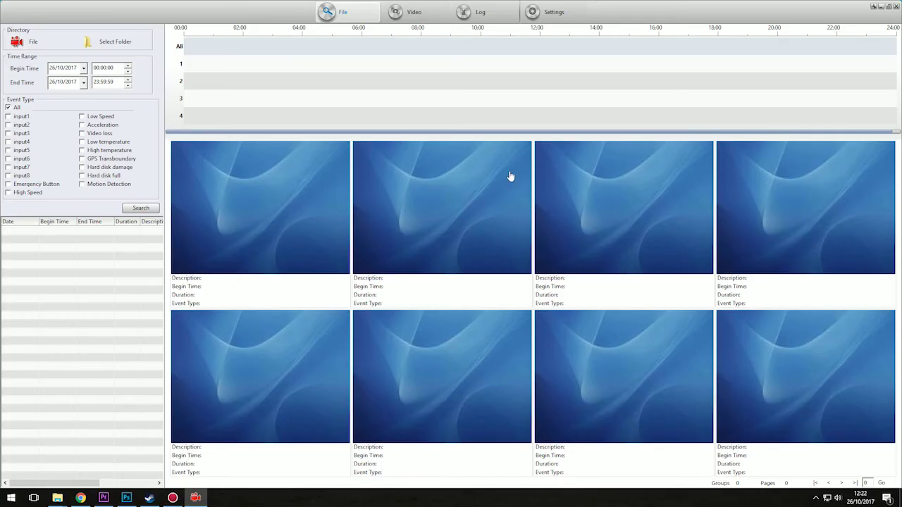
Step: Load the dated footage folder from Local Disk (G:) and start searching for recordings
left_click(129, 44)
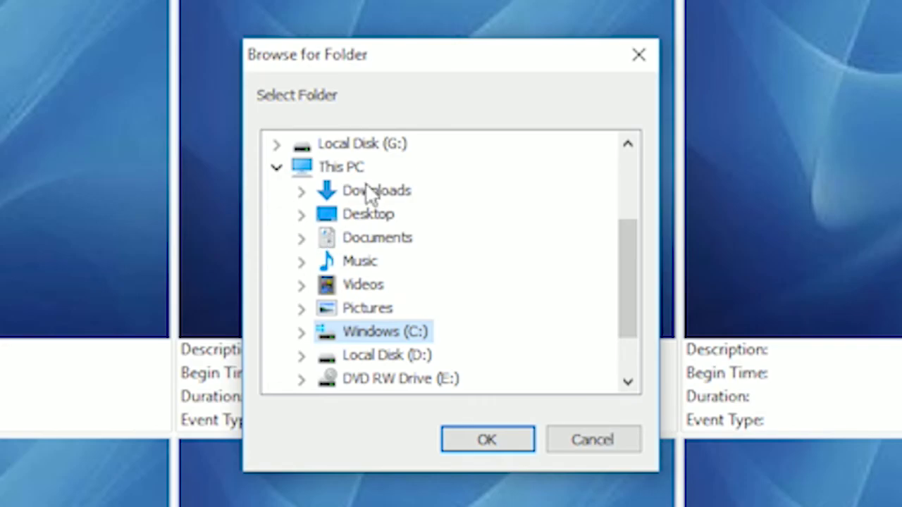
left_click_drag(626, 232, 626, 282)
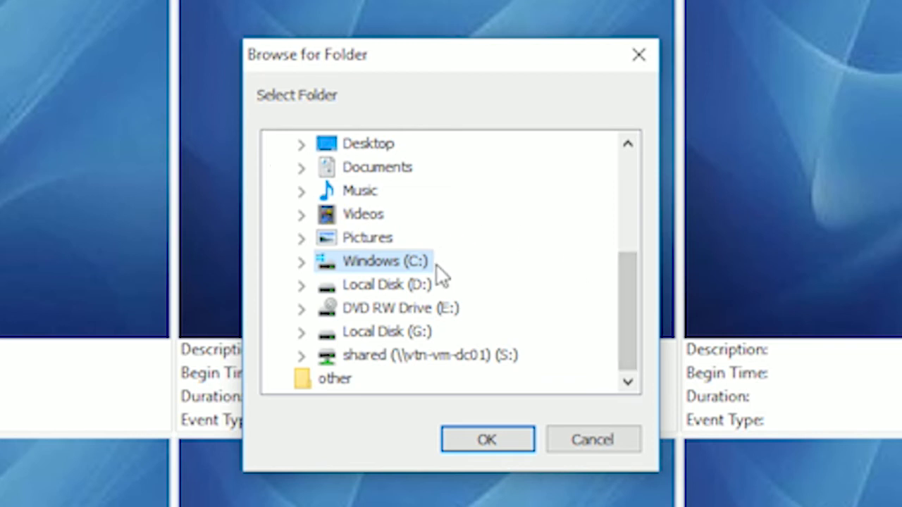
left_click(391, 341)
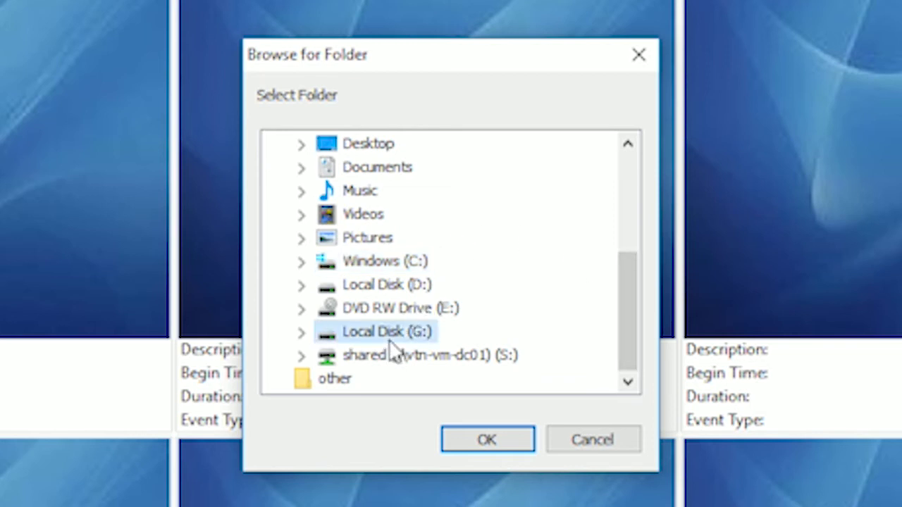
left_click(299, 337)
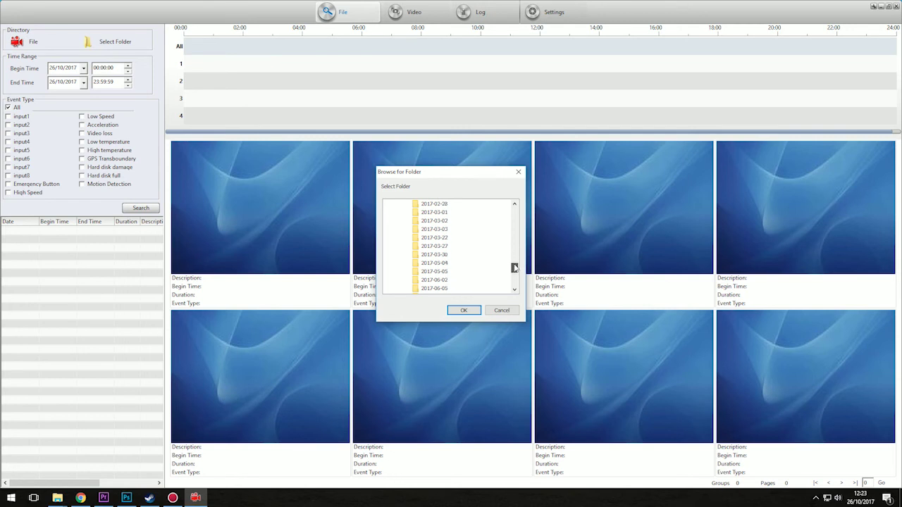
scroll(471, 290, "up", 10)
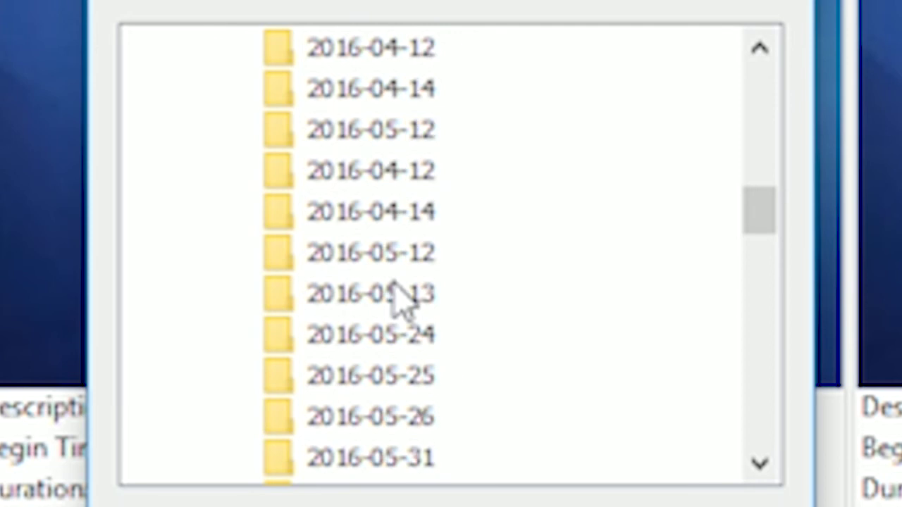
left_click(386, 219)
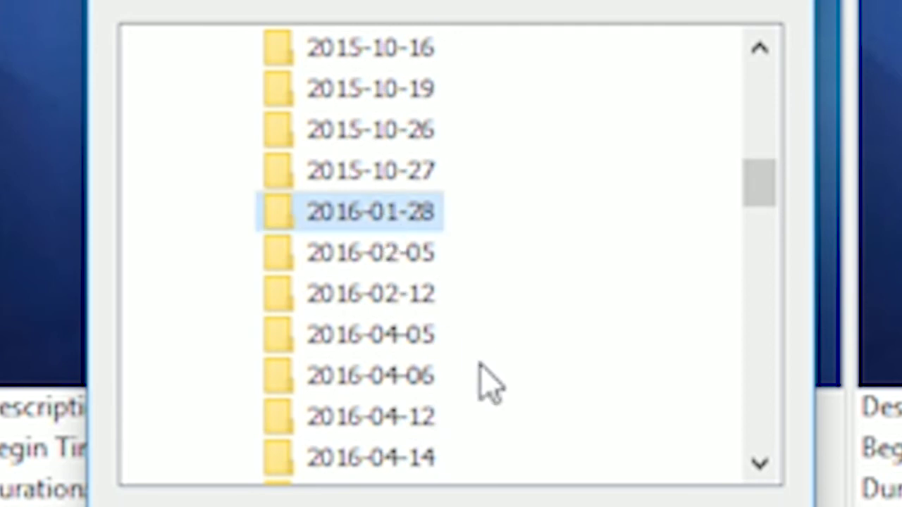
key("Return")
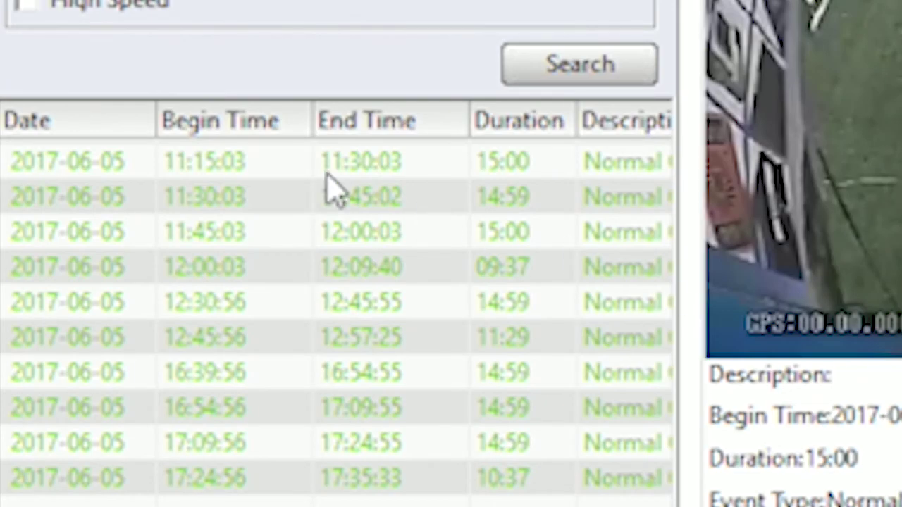
Step: Select the first 2017-06-05 event, 11:15:03 to 11:30:03, in the results list
left_click(319, 171)
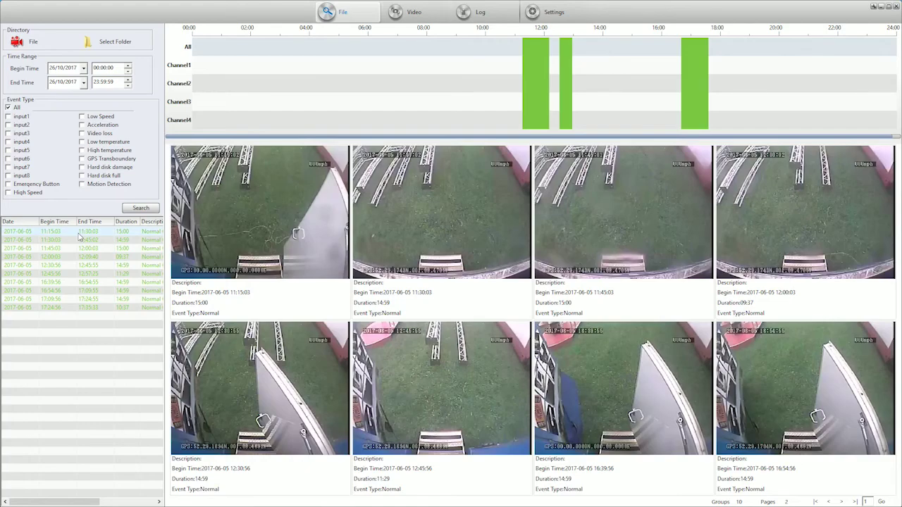
Step: Play the 11:15:03 event on all four channels at 32X speed
double_click(79, 234)
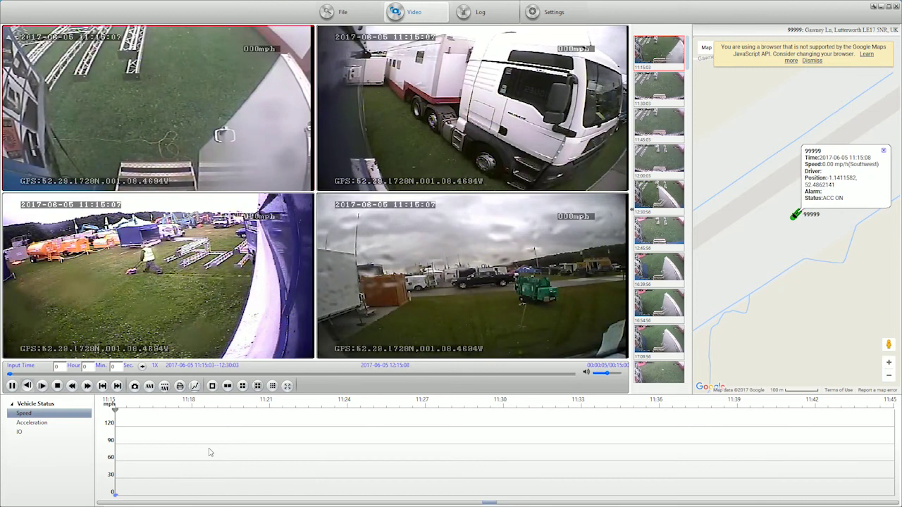
left_click(72, 387)
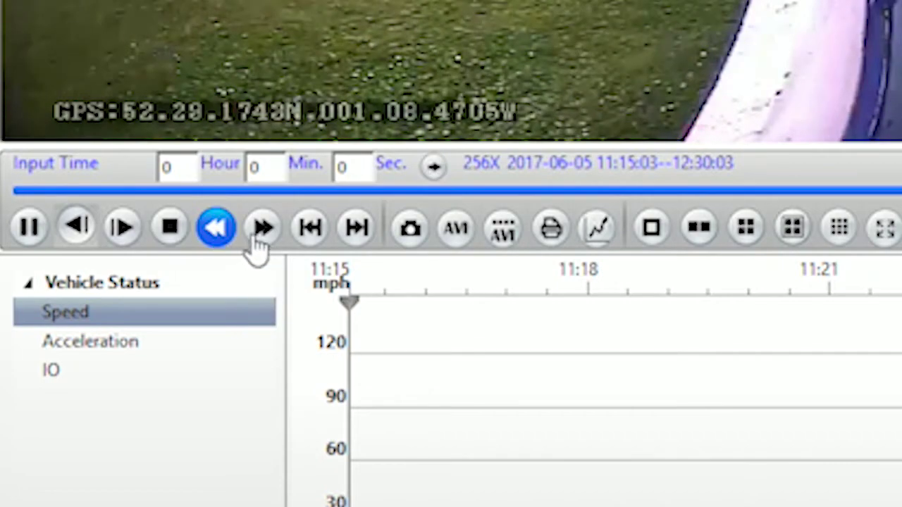
left_click(258, 240)
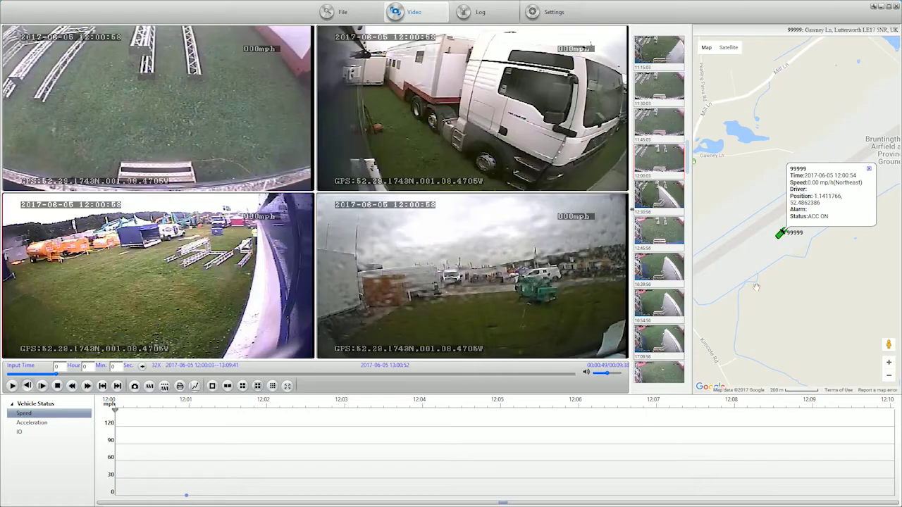
Step: Pan and zoom the map out to Lutterworth and the M1, briefly checking satellite imagery
left_click_drag(776, 262, 747, 284)
left_click(889, 380)
left_click(888, 380)
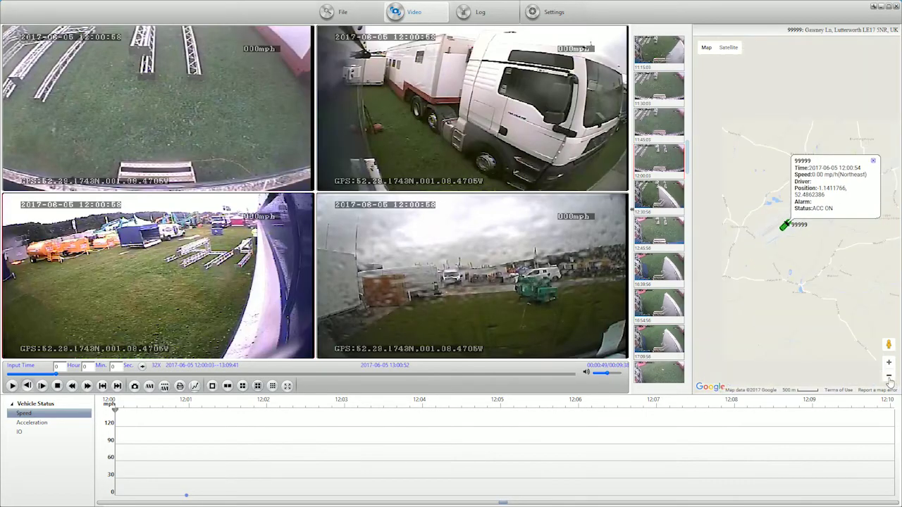
left_click(888, 380)
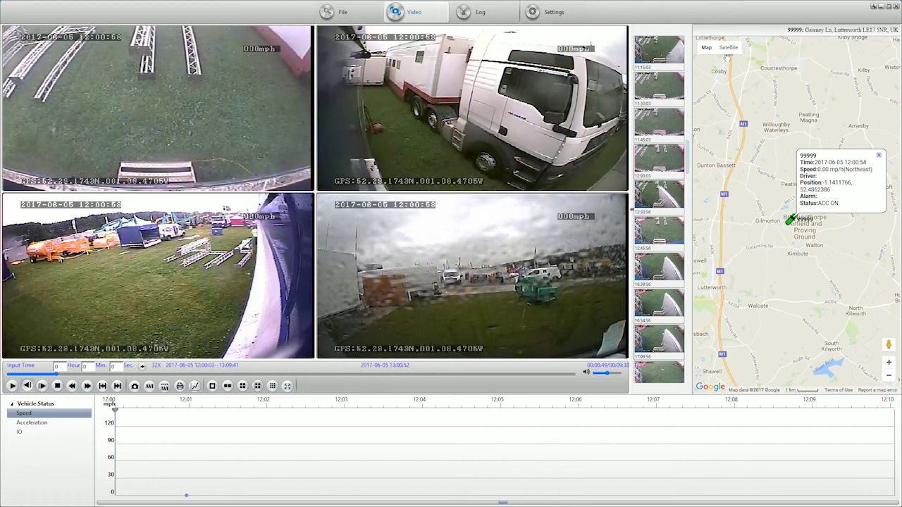
left_click(727, 47)
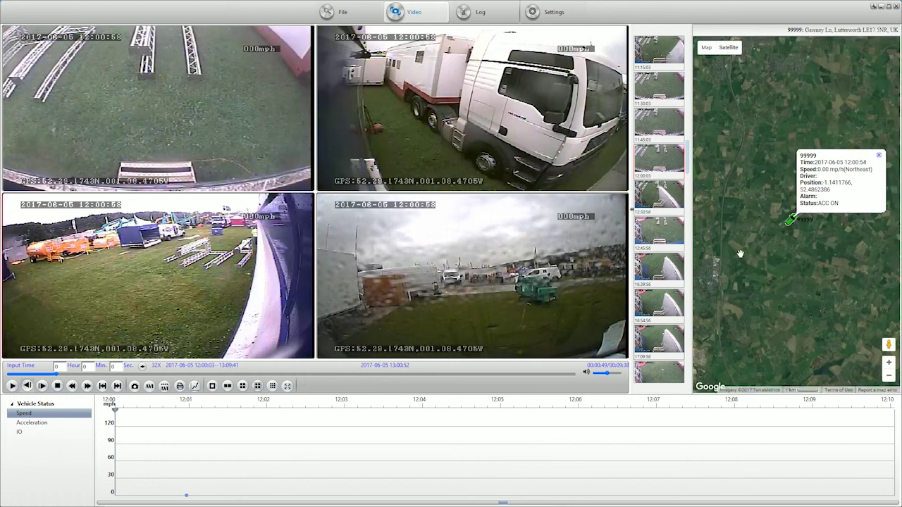
left_click(706, 48)
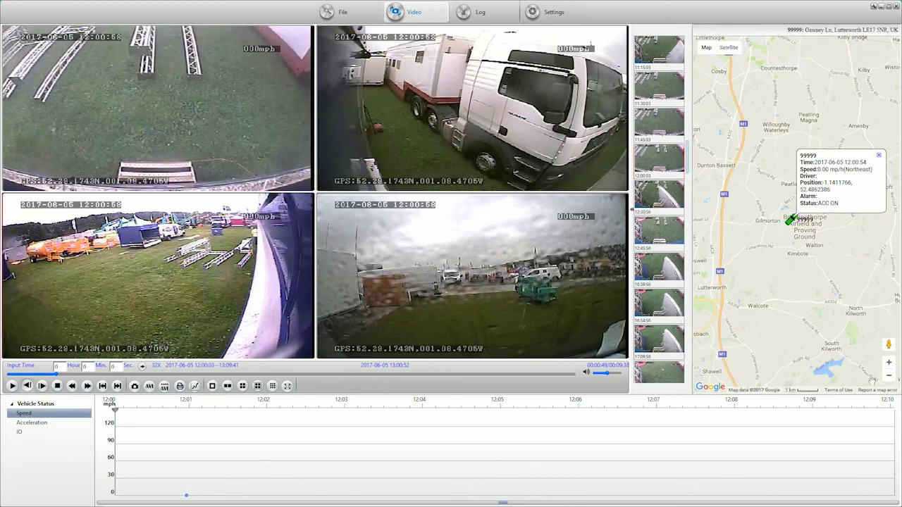
Step: Zoom in on the vehicle marker and explore the Kimcote Rd street-level view
left_click(889, 363)
left_click(889, 364)
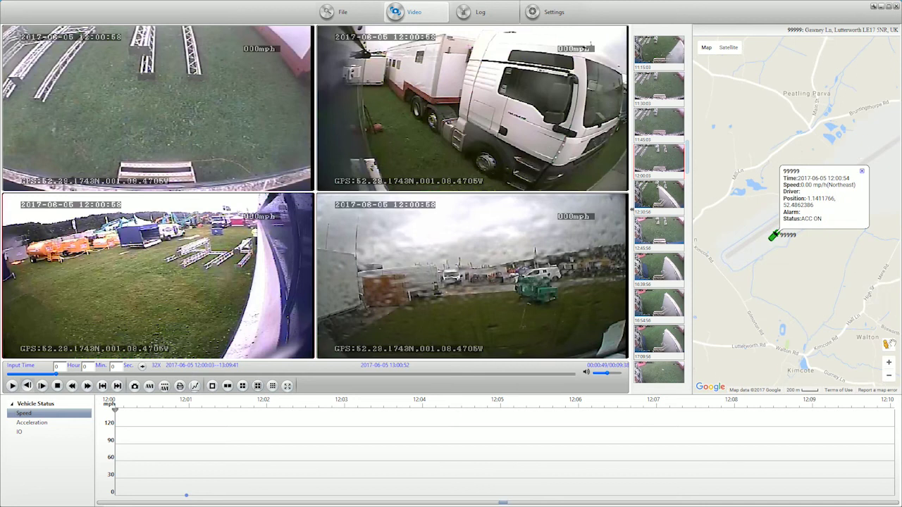
left_click_drag(886, 344, 715, 281)
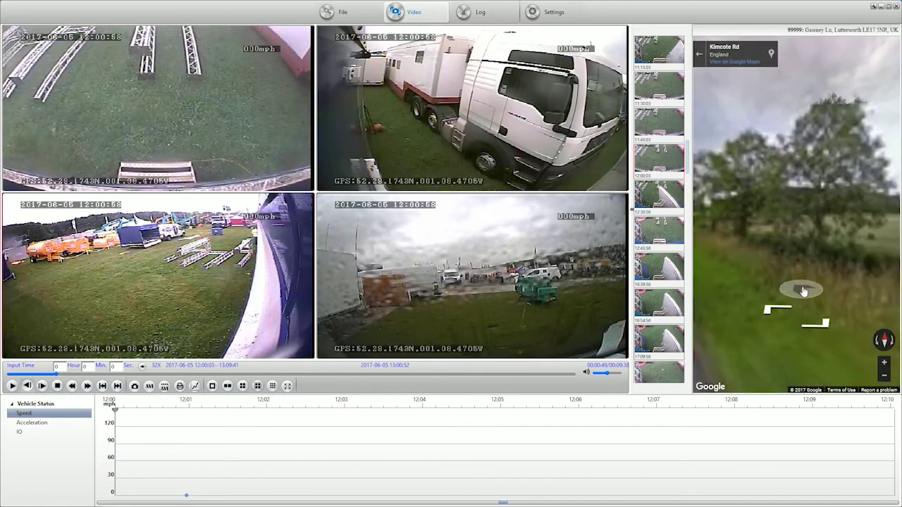
left_click_drag(742, 239, 726, 235)
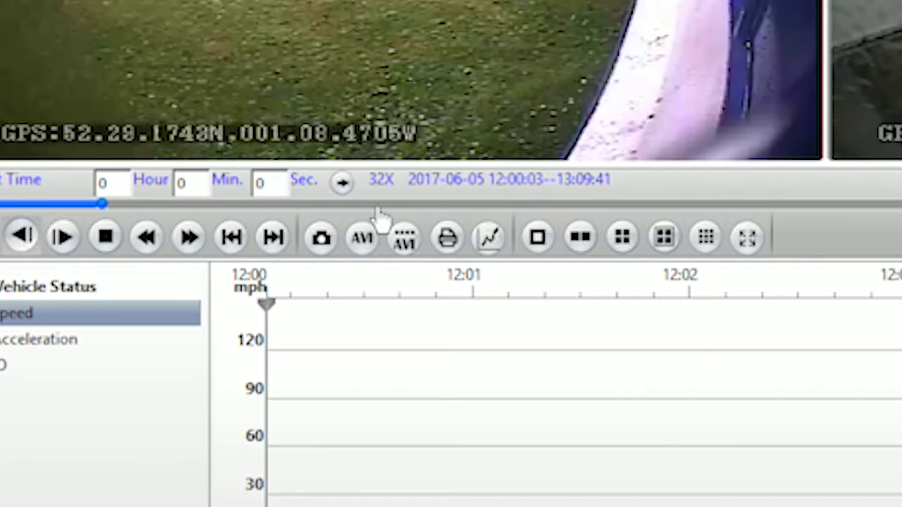
Step: In the AVI converter, exclude channels 1, 3 and 4 so only channel 2 exports
left_click(149, 386)
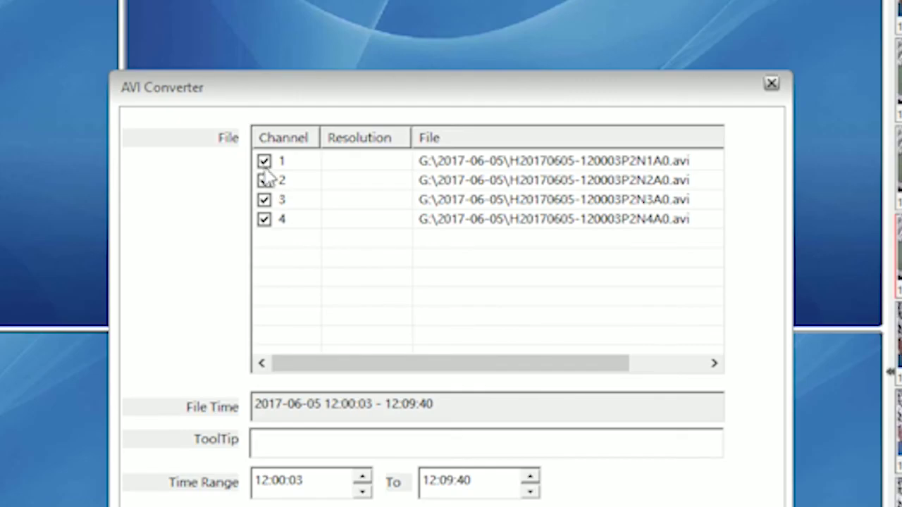
left_click(374, 123)
left_click(266, 200)
left_click(264, 220)
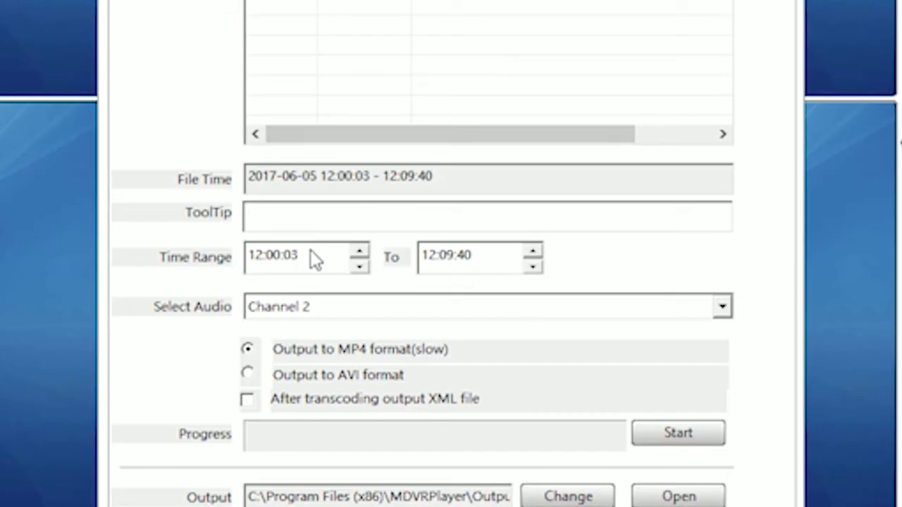
Step: Set the export time range to 12:05:03–12:07:40
left_click(255, 256)
type("12")
left_click(280, 258)
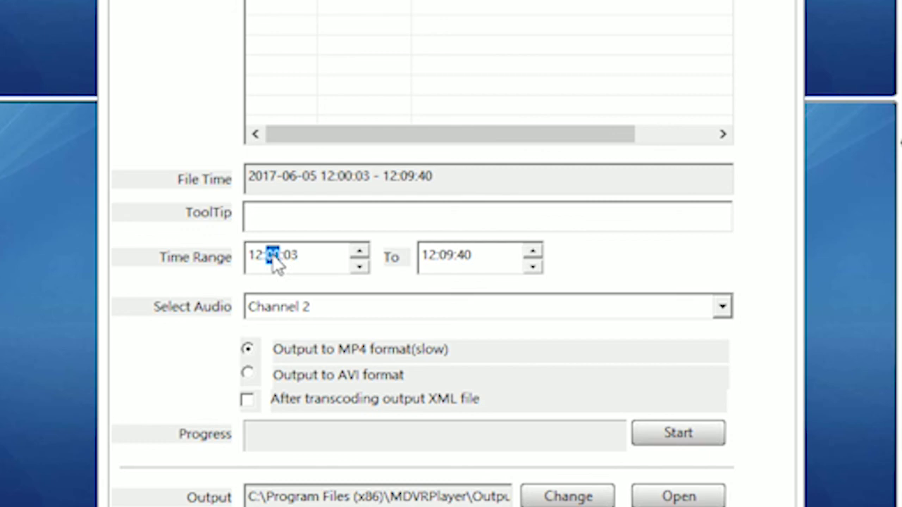
type("05")
left_click(443, 257)
type("07")
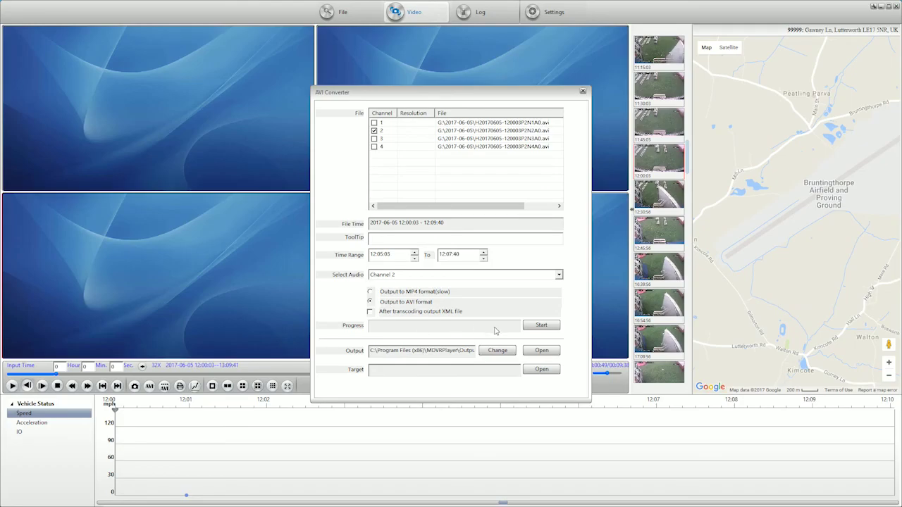
left_click(510, 353)
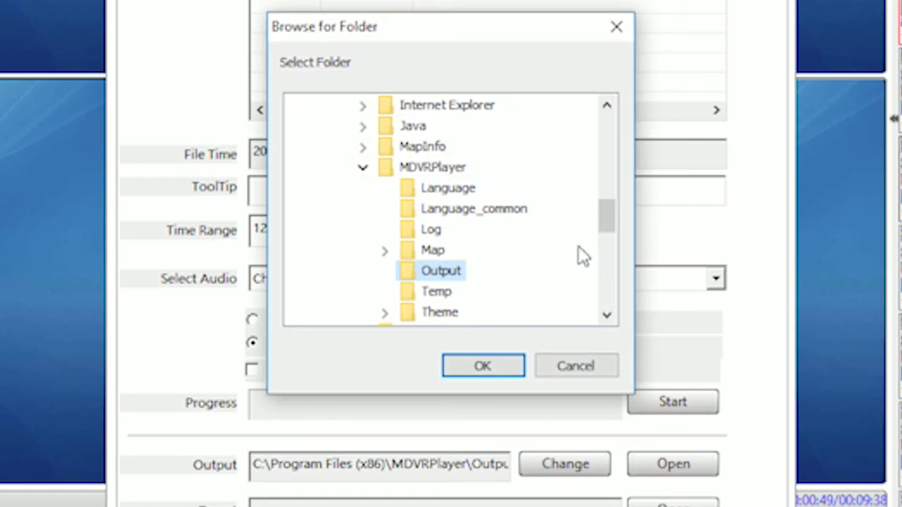
left_click_drag(606, 216, 616, 127)
left_click(348, 106)
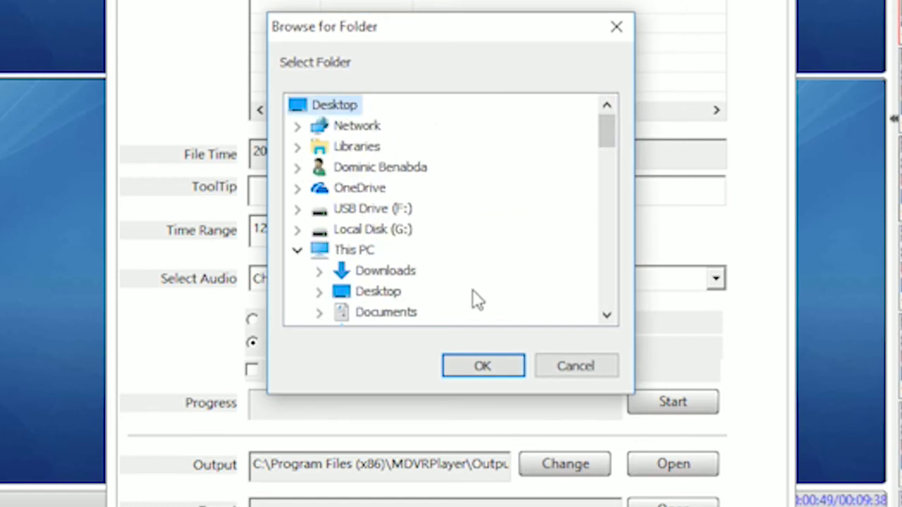
left_click(481, 366)
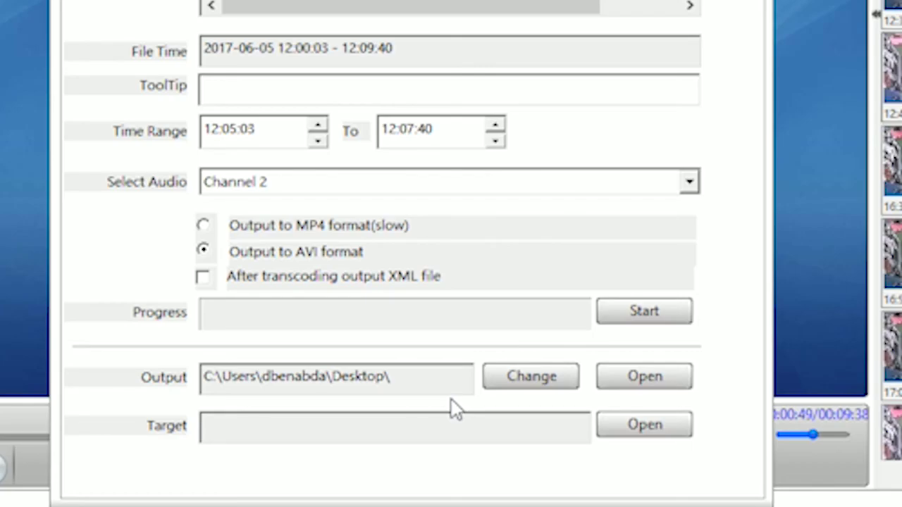
left_click(670, 324)
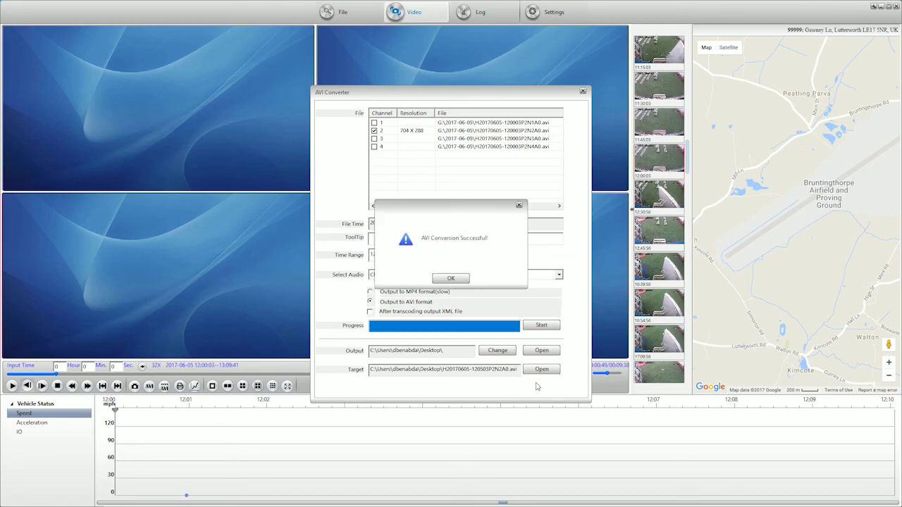
left_click(456, 279)
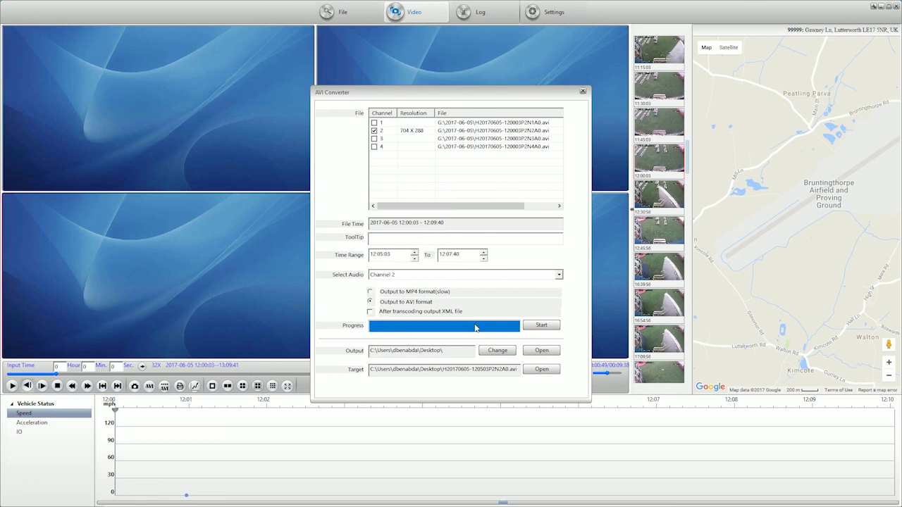
left_click(538, 370)
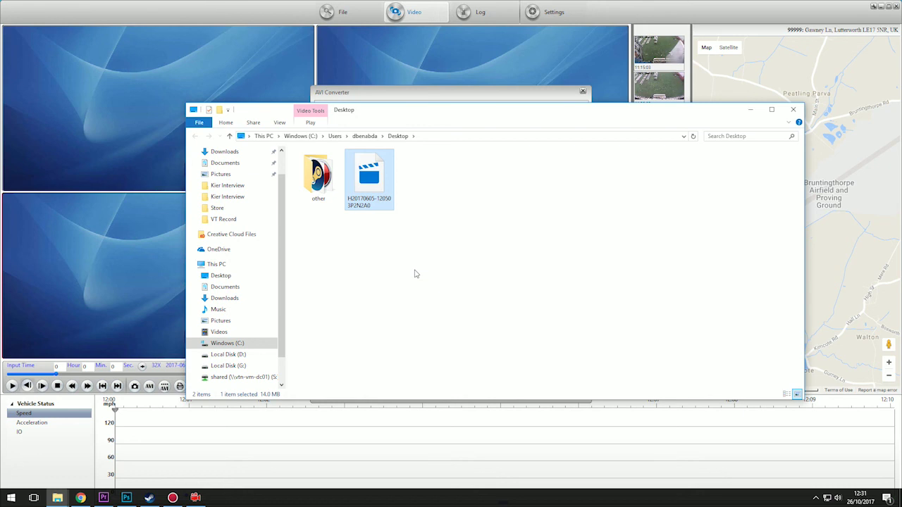
right_click(370, 192)
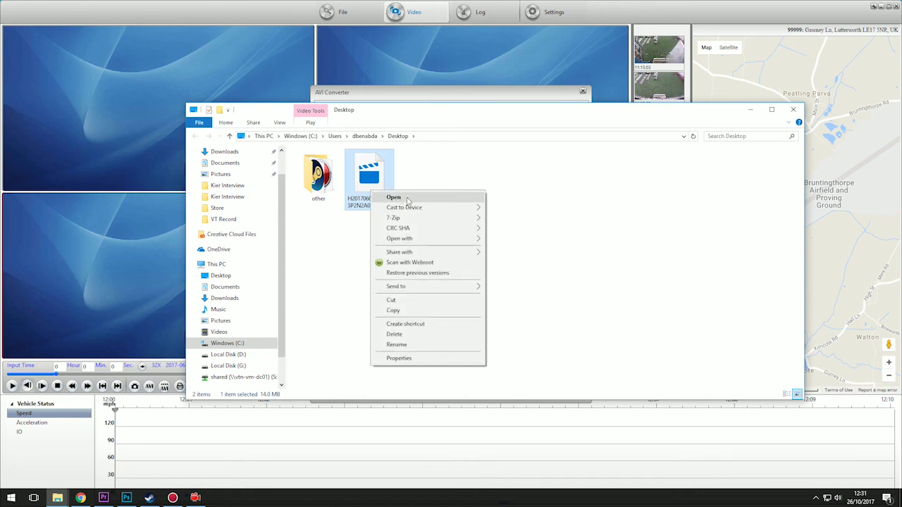
left_click(394, 198)
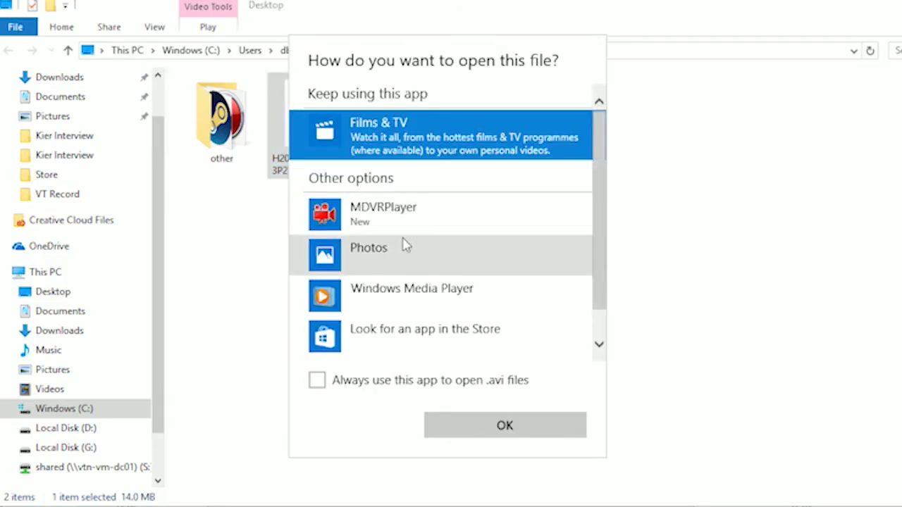
left_click(409, 296)
left_click(483, 428)
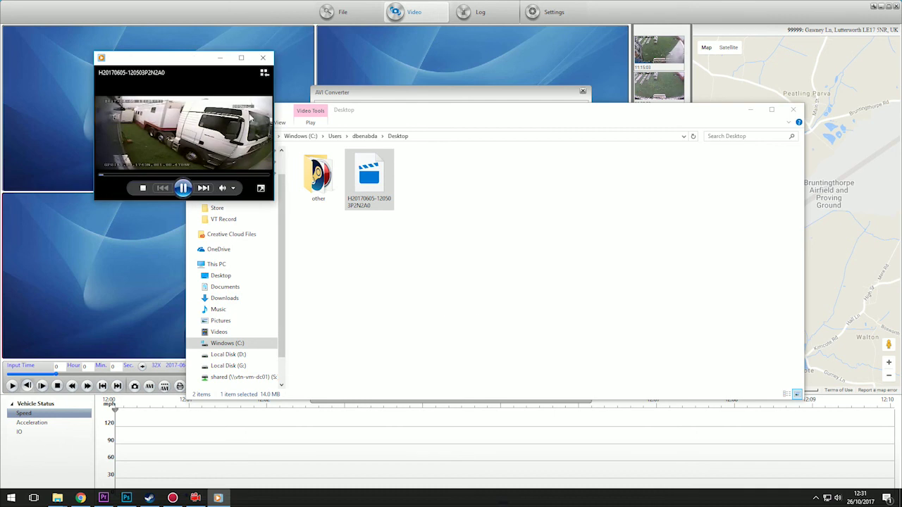
Step: Move the Windows Media Player window to the centre of the screen
left_click_drag(185, 64, 471, 144)
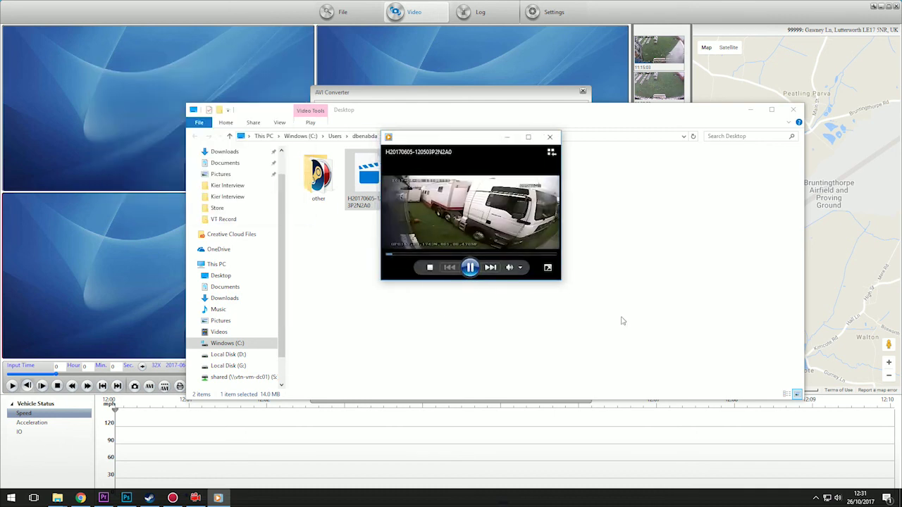